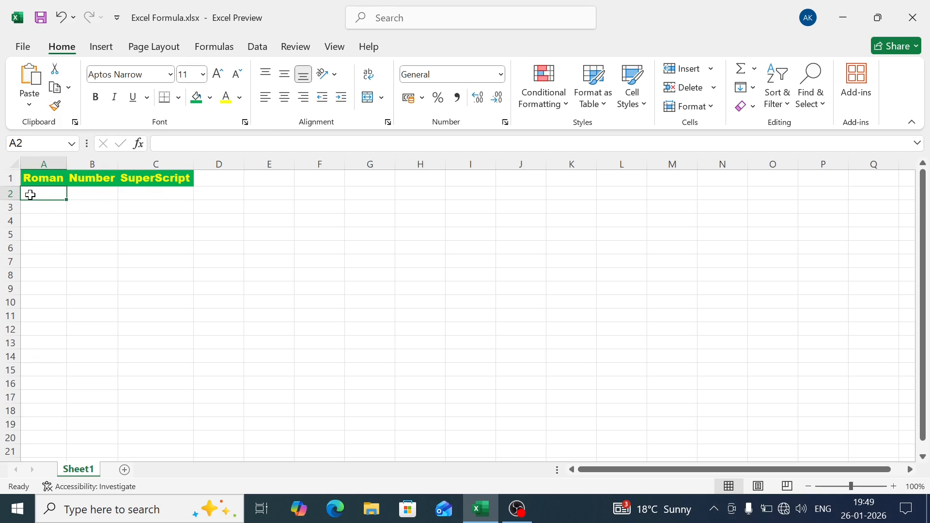
- Enter the formula =ROMAN(SEQUENCE(10)) in cell A2 under the Roman header, accepting the proposed bracket correction
{"action": "type", "text": "="}
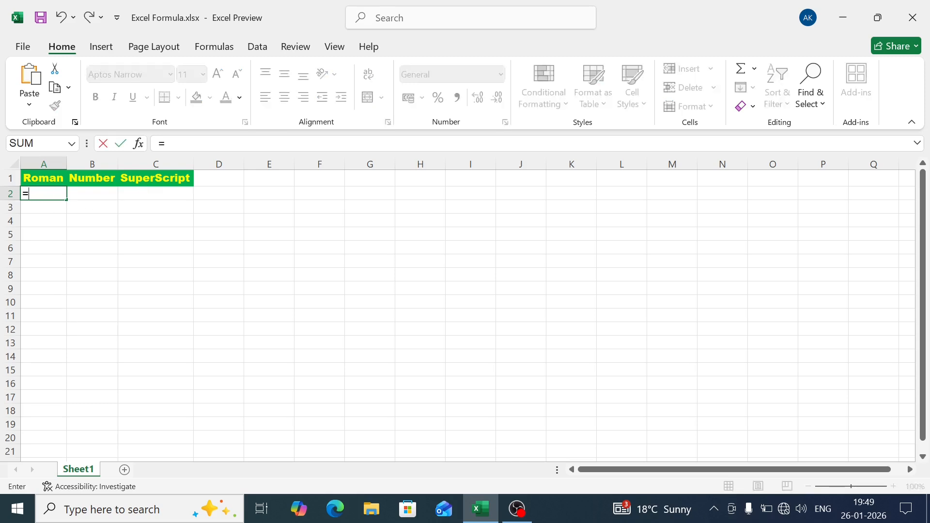
{"action": "type", "text": "rom"}
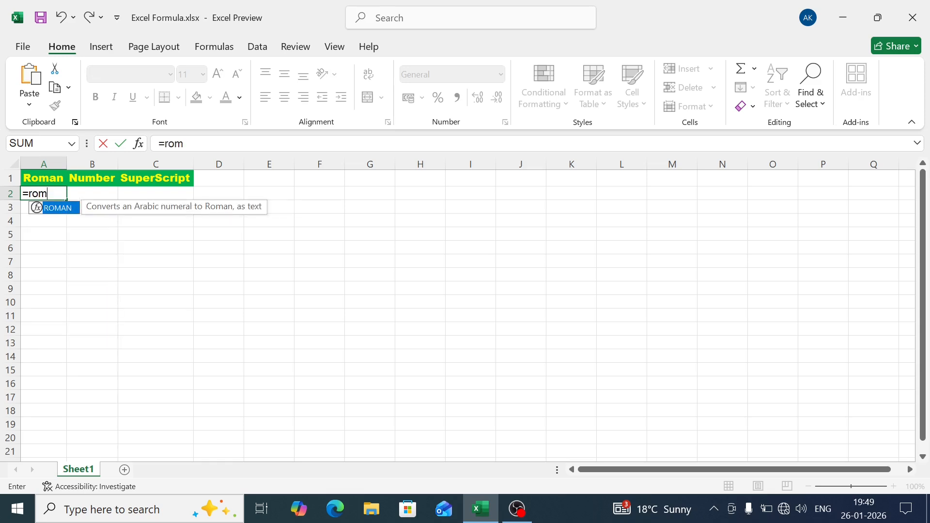
{"action": "key", "text": "Tab"}
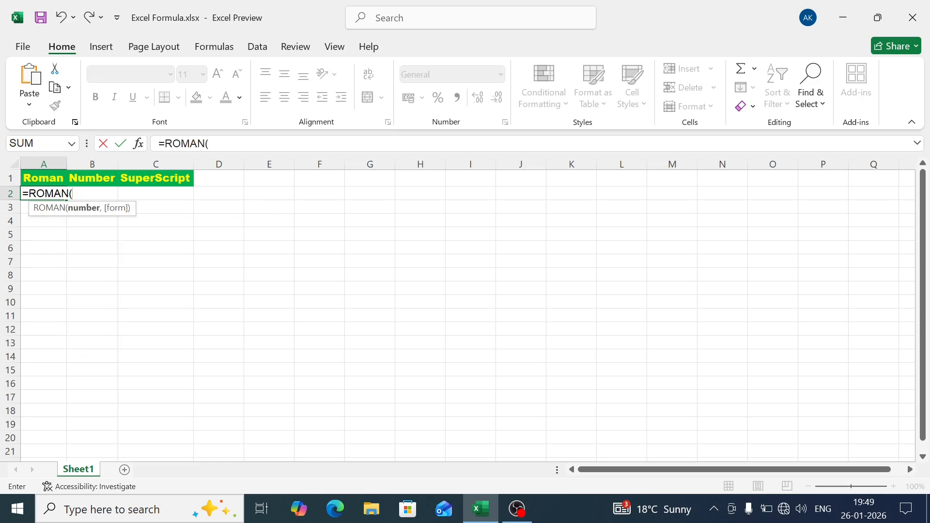
{"action": "type", "text": "s"}
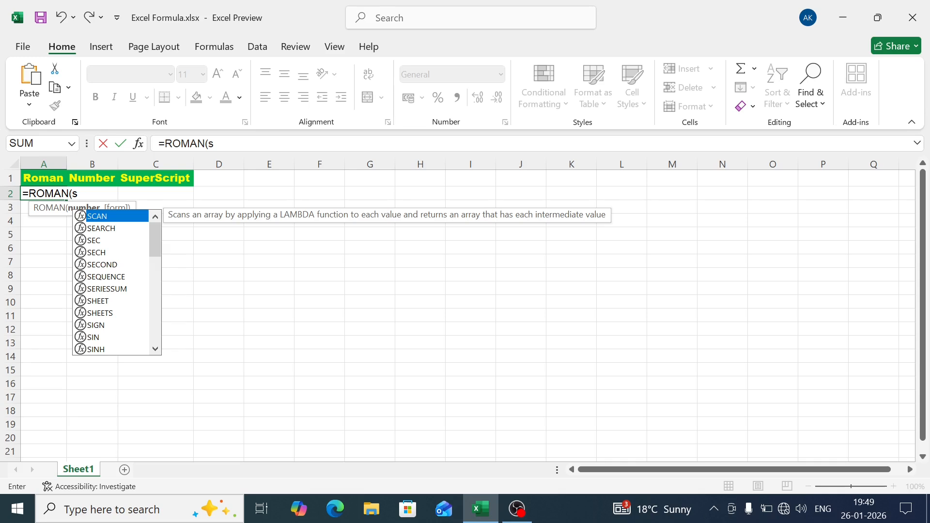
{"action": "type", "text": "e"}
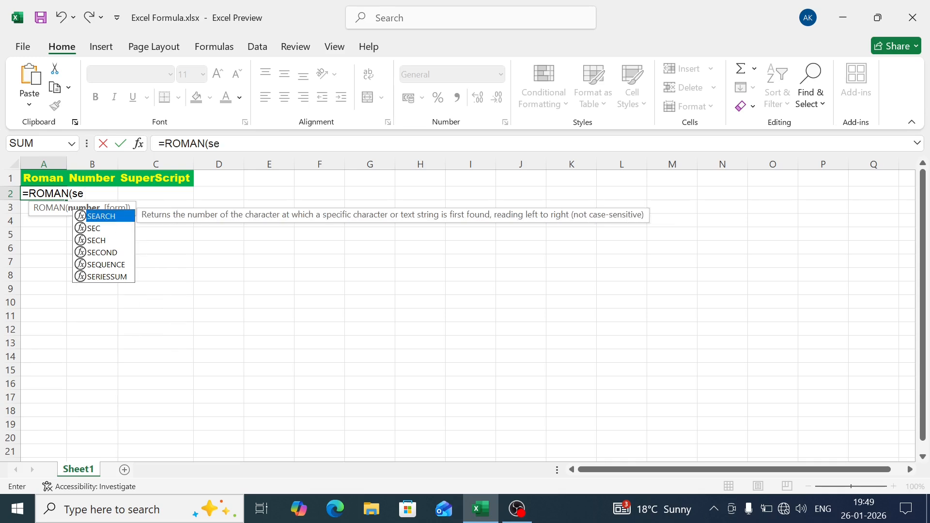
{"action": "type", "text": "qu"}
{"action": "key", "text": "Tab"}
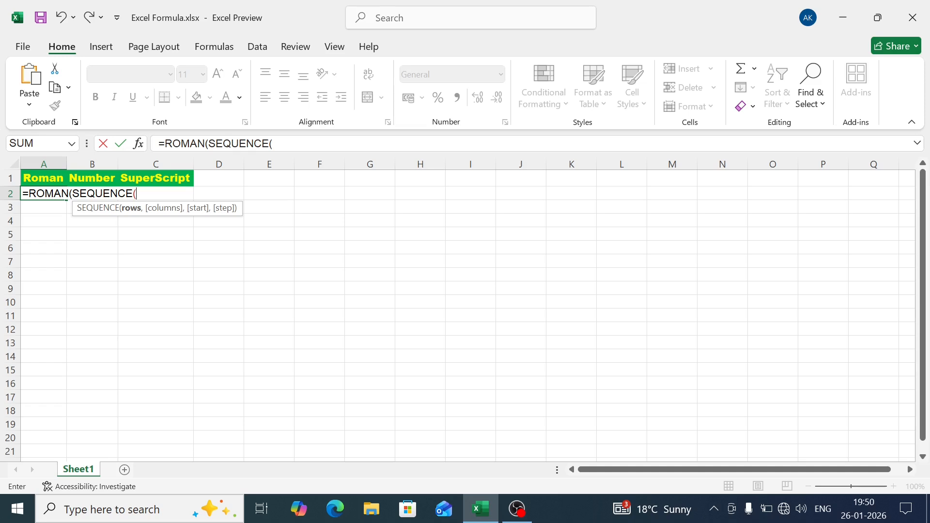
{"action": "type", "text": "10)"}
{"action": "key", "text": "Return"}
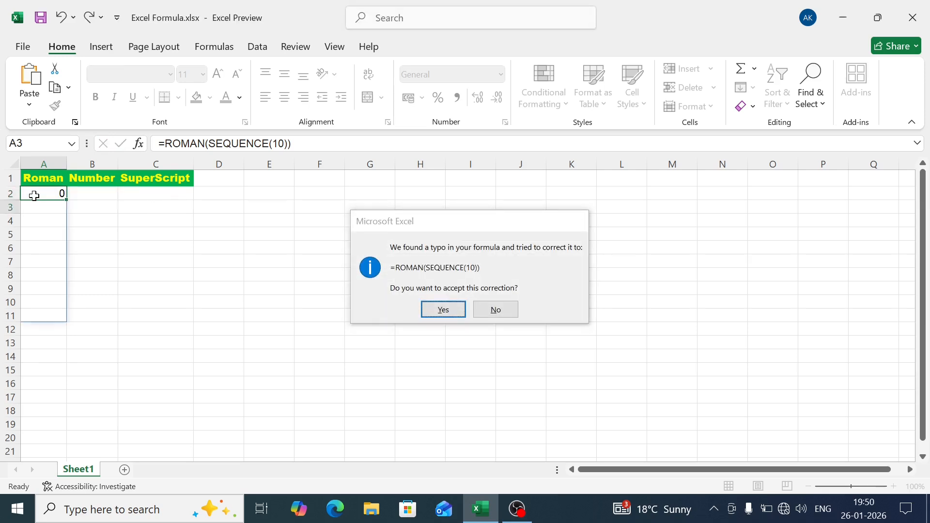
{"action": "key", "text": "Return"}
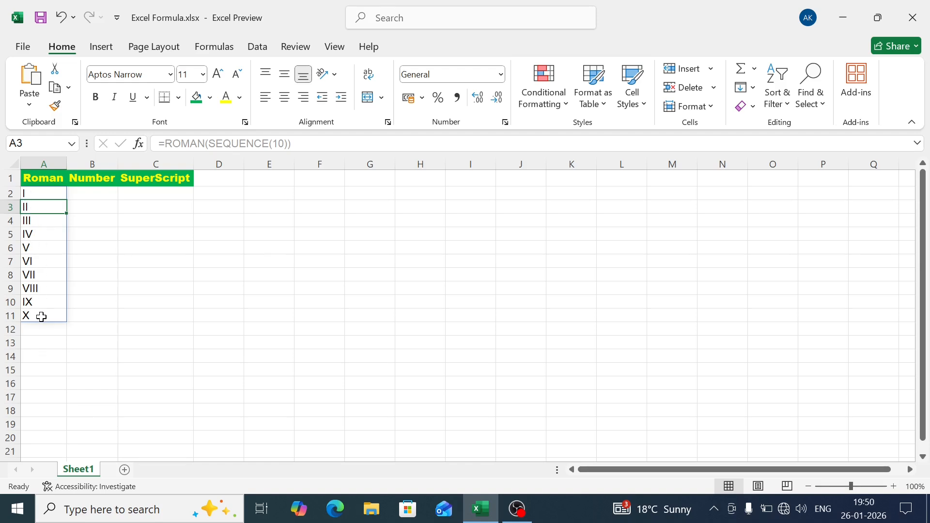
- Try a horizontal number series from cell B2 with =SEQUENCE(,10), and undo the entry
{"action": "left_click", "coordinate": [92, 195]}
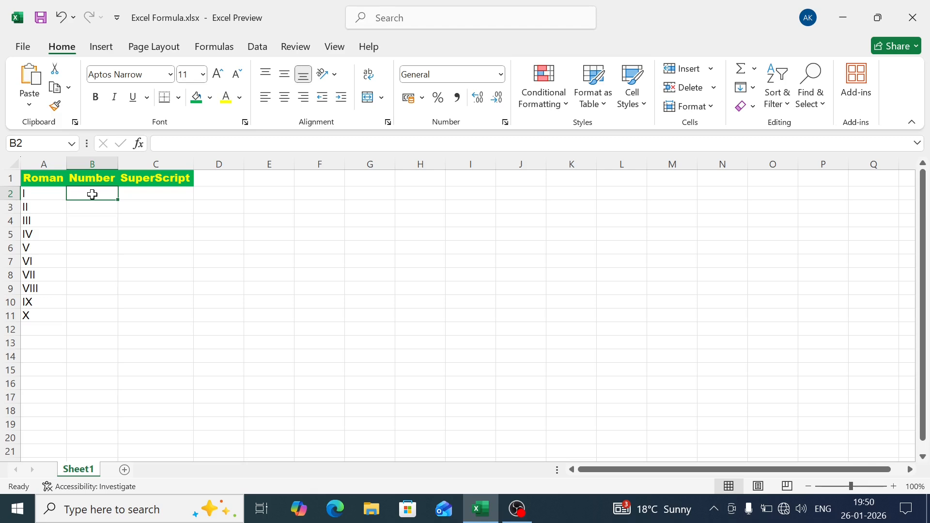
{"action": "type", "text": "="}
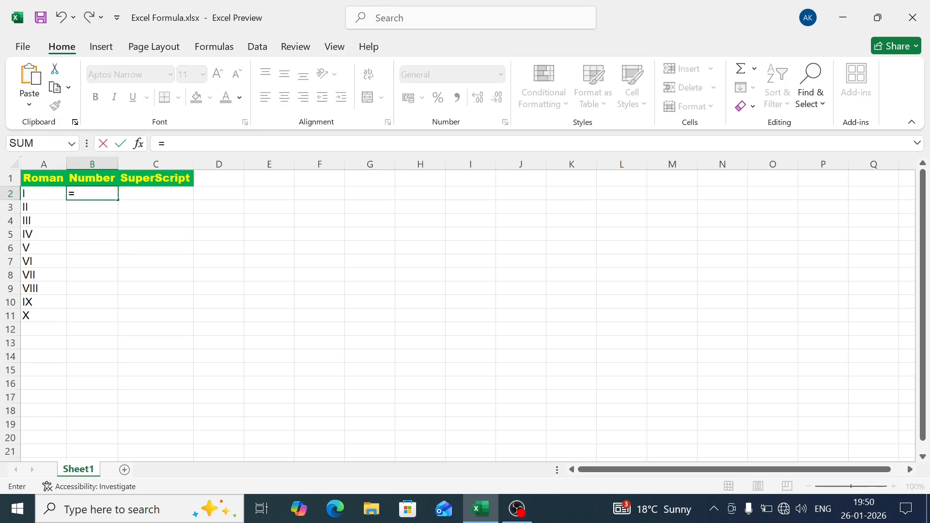
{"action": "type", "text": "se"}
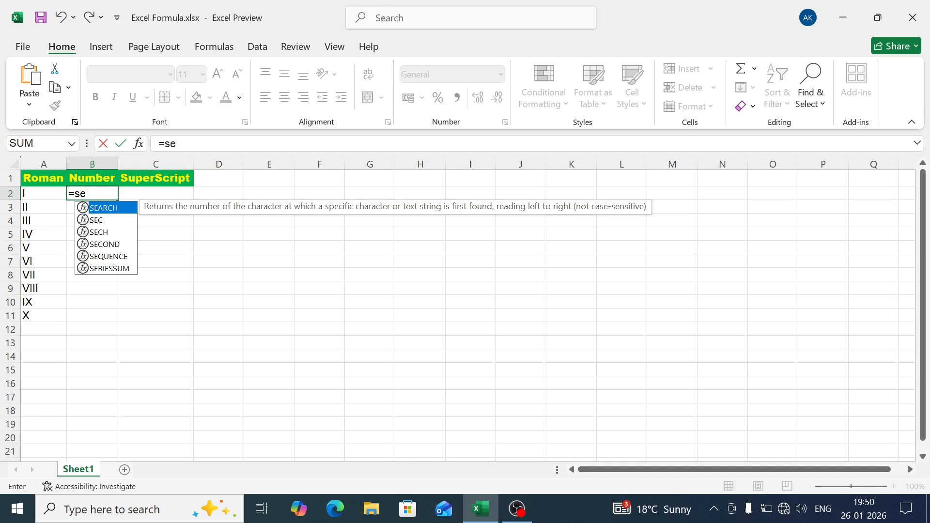
{"action": "type", "text": "que"}
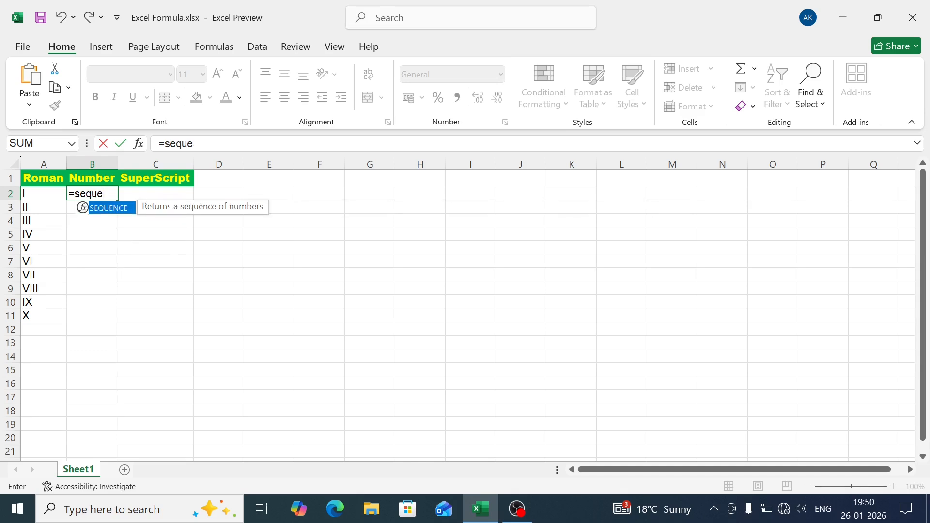
{"action": "type", "text": "nce"}
{"action": "key", "text": "Tab"}
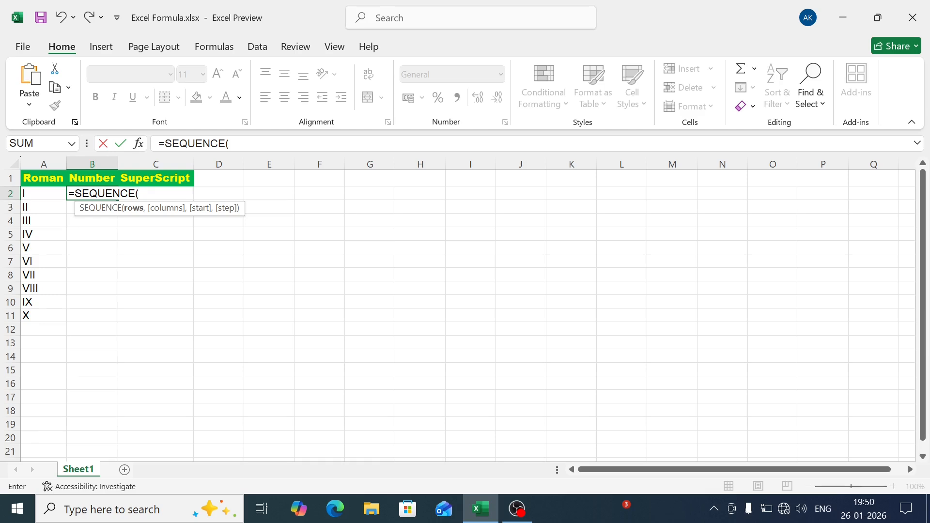
{"action": "type", "text": "10"}
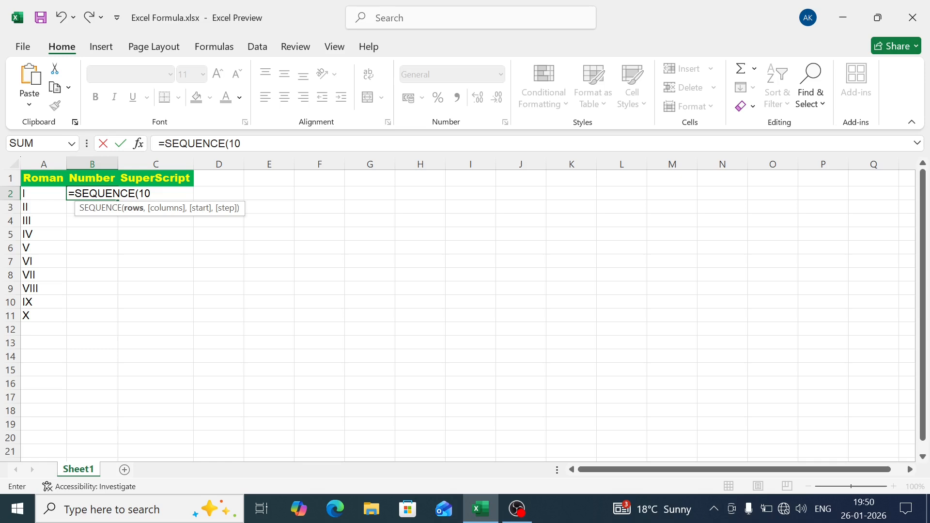
{"action": "key", "text": "BackSpace"}
{"action": "key", "text": "BackSpace"}
{"action": "type", "text": ","}
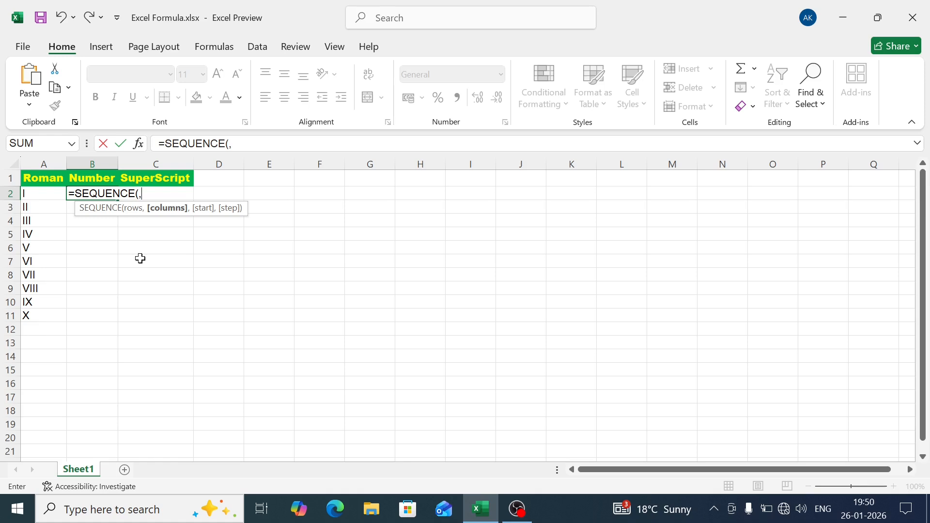
{"action": "type", "text": "10)"}
{"action": "key", "text": "Return"}
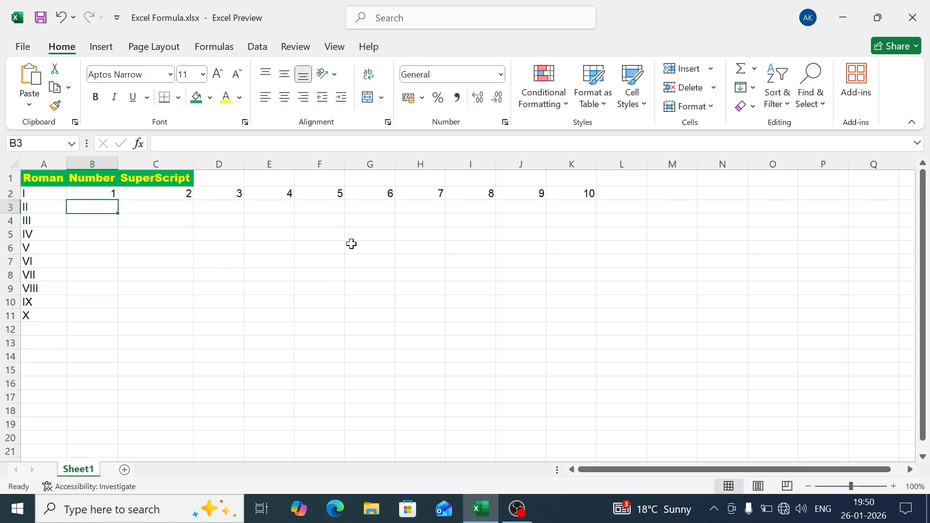
{"action": "key", "text": "ctrl+z"}
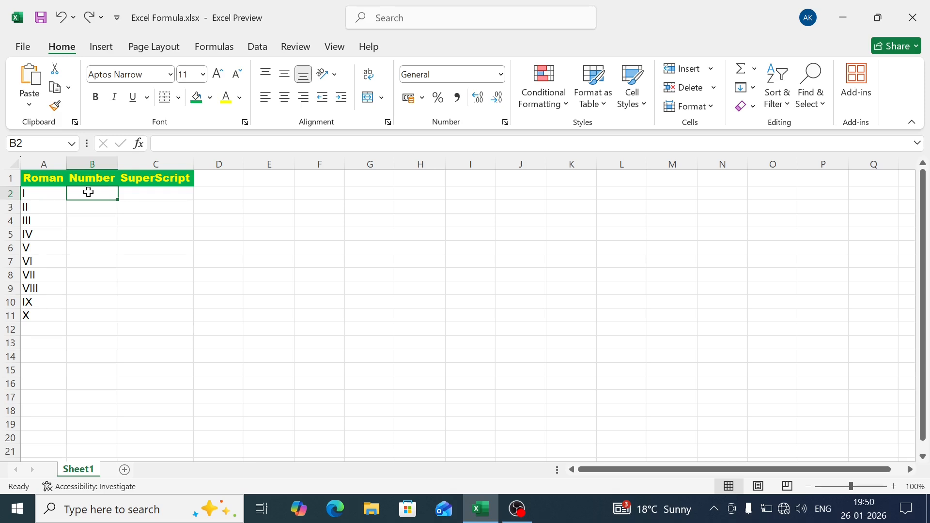
- Enter the formula =SEQUENCE(10) in cell B2 to list the numbers down the Number column
{"action": "type", "text": "="}
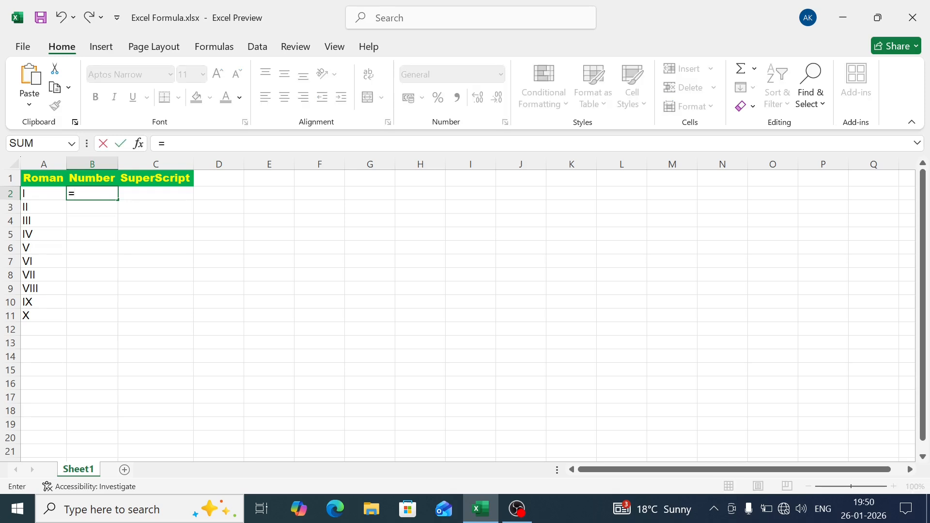
{"action": "type", "text": "sq"}
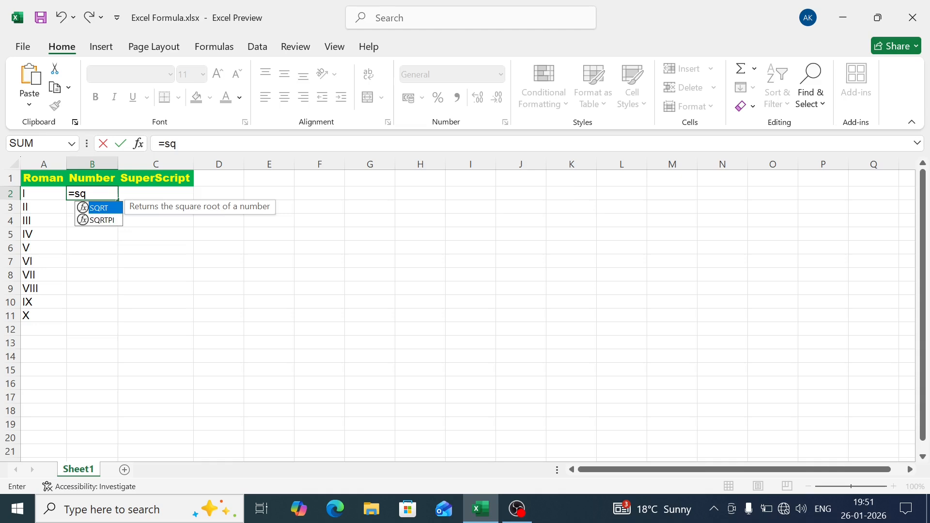
{"action": "key", "text": "BackSpace"}
{"action": "type", "text": "e"}
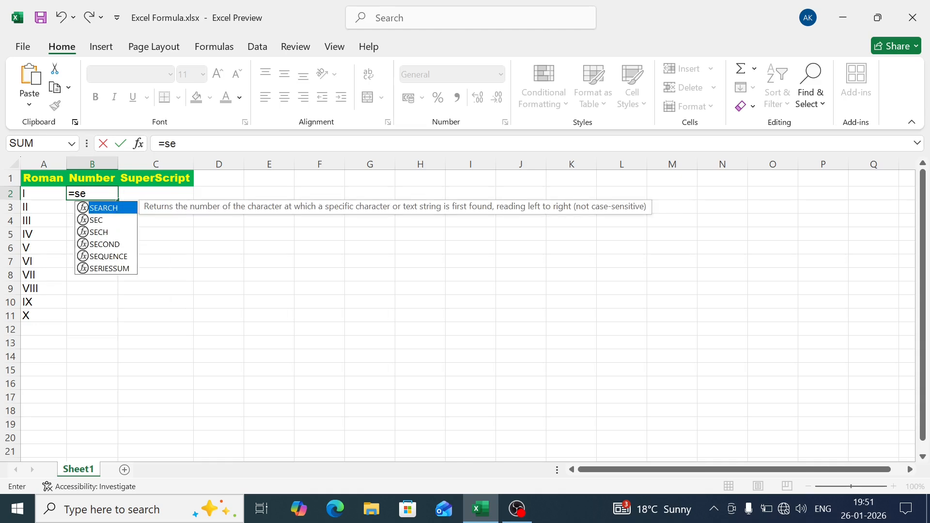
{"action": "type", "text": "qu"}
{"action": "key", "text": "Tab"}
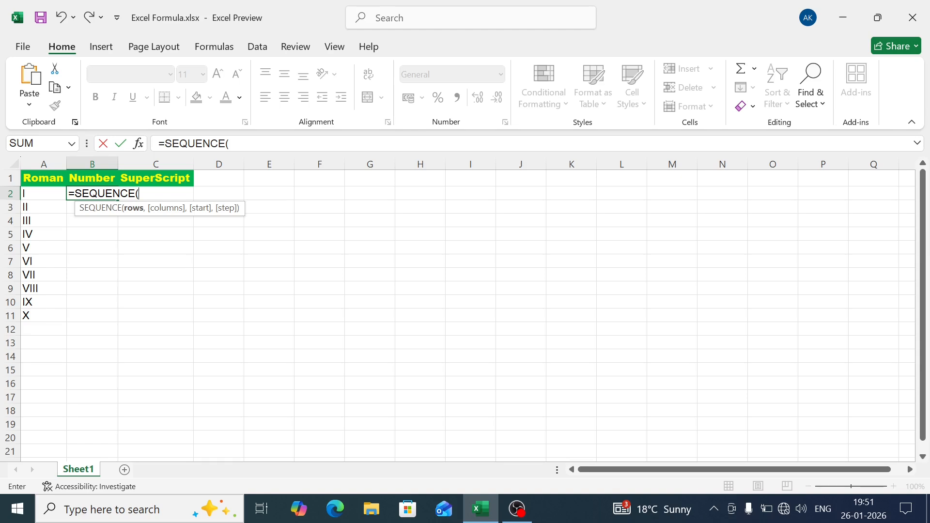
{"action": "type", "text": "10)"}
{"action": "key", "text": "Return"}
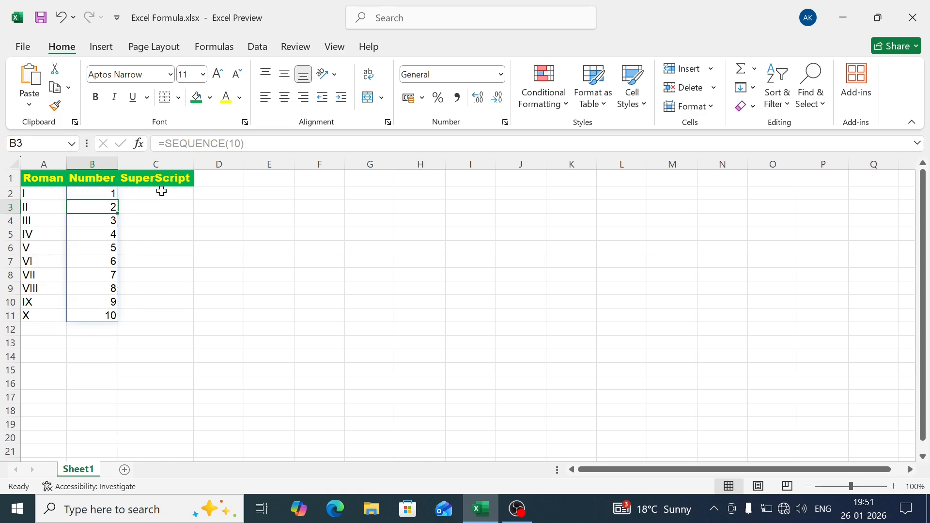
- Enter 1st in cell C2 and fill the ordinal series down the SuperScript column through C11
{"action": "left_click", "coordinate": [162, 192]}
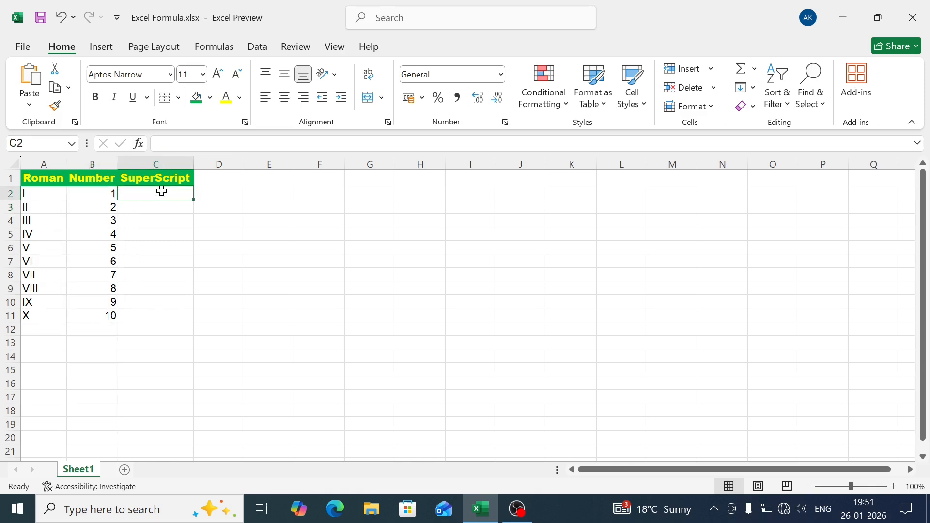
{"action": "type", "text": "1st"}
{"action": "key", "text": "Return"}
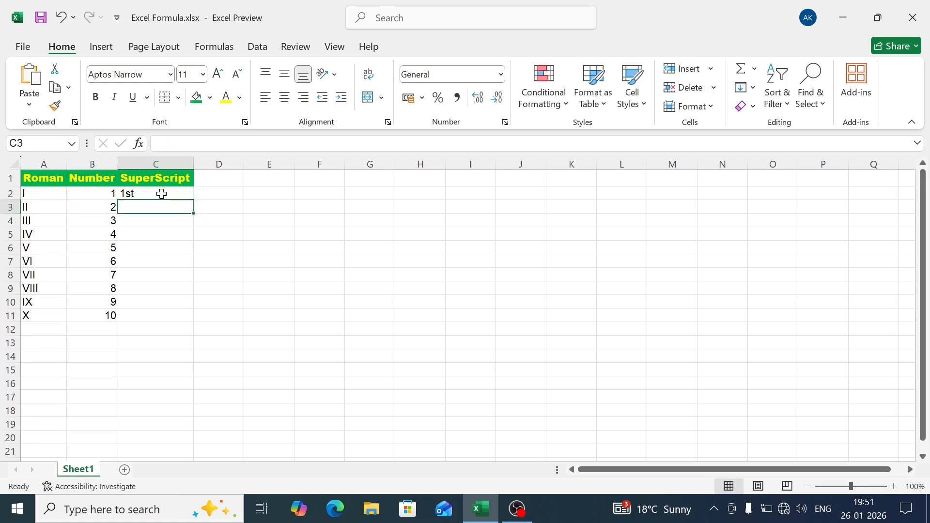
{"action": "left_click", "coordinate": [160, 193]}
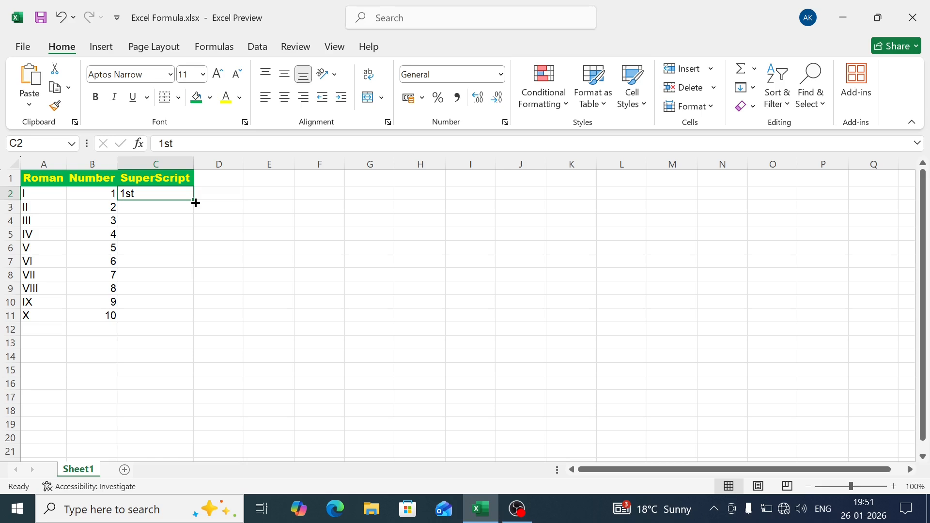
{"action": "left_click_drag", "start_coordinate": [196, 203], "coordinate": [195, 322]}
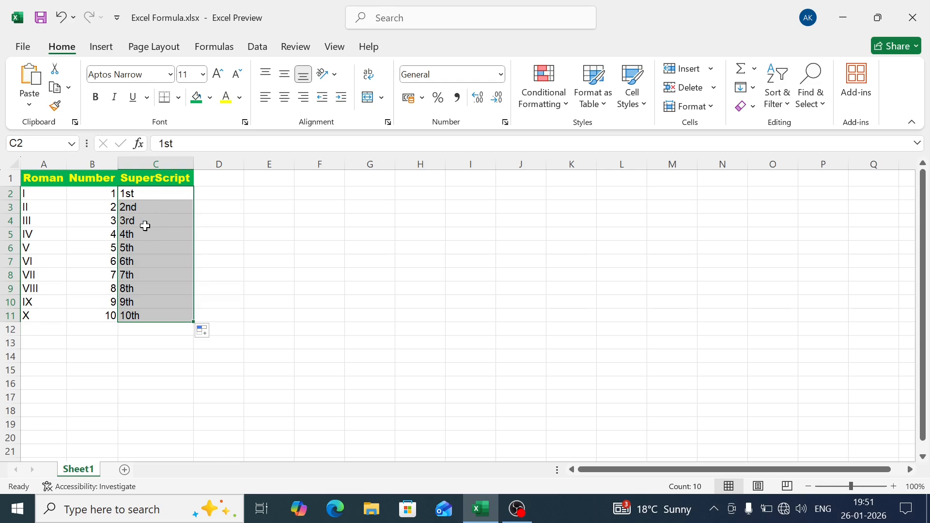
{"action": "left_click", "coordinate": [170, 275]}
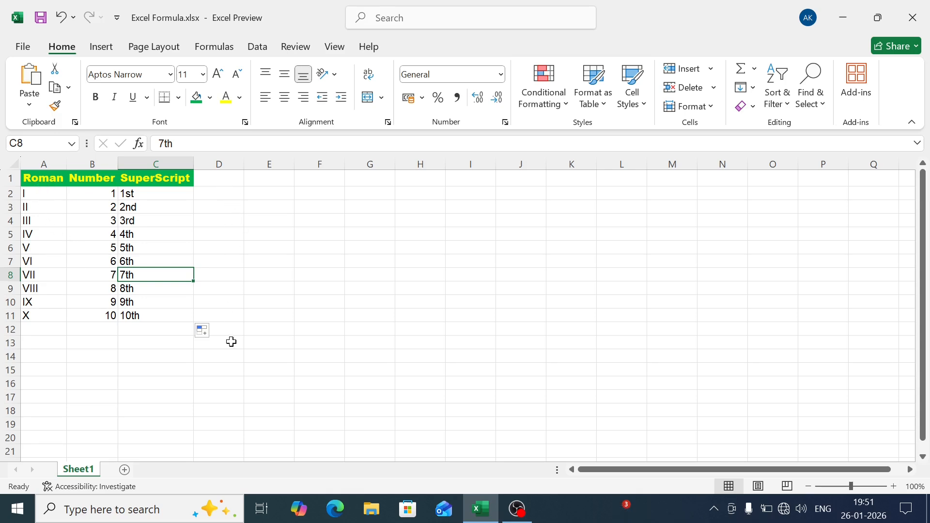
- Copy the Roman header from cell A1 into cell A12 below the list
{"action": "left_click", "coordinate": [49, 335]}
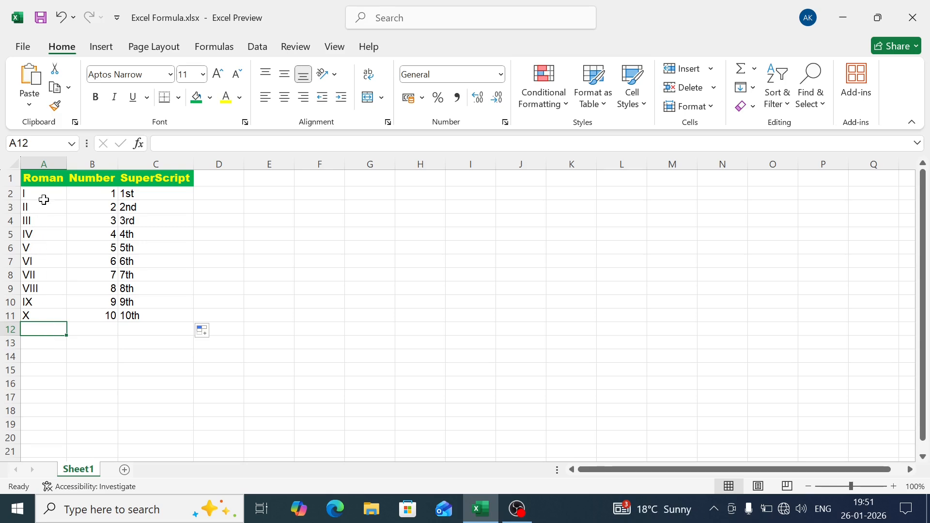
{"action": "left_click", "coordinate": [46, 181]}
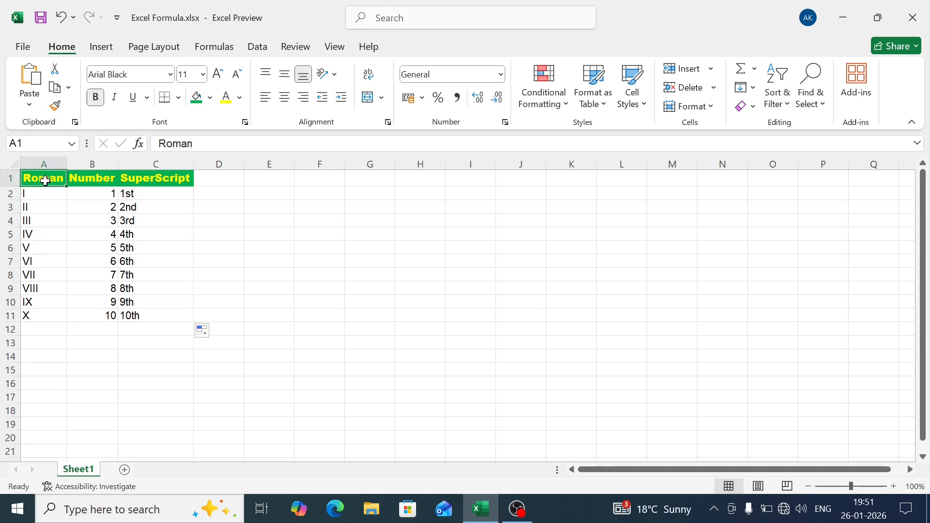
{"action": "key", "text": "ctrl+c"}
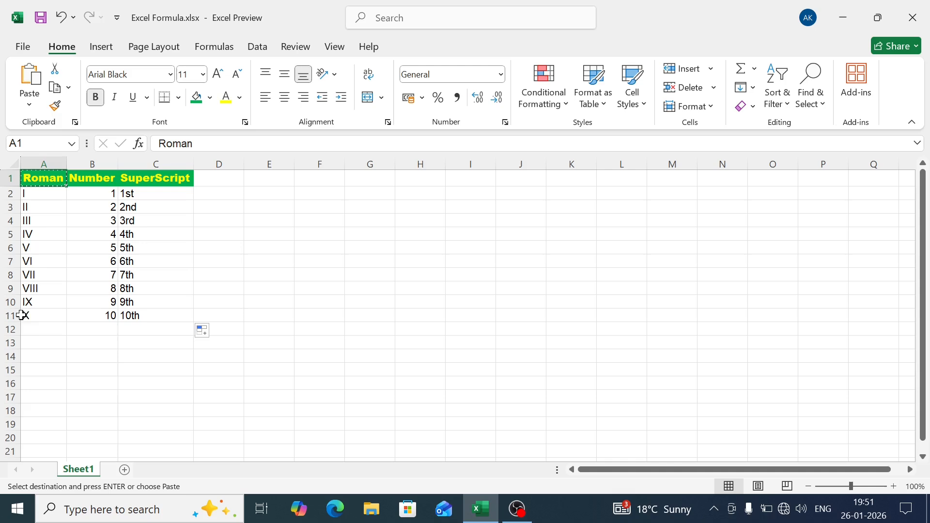
{"action": "left_click", "coordinate": [43, 330]}
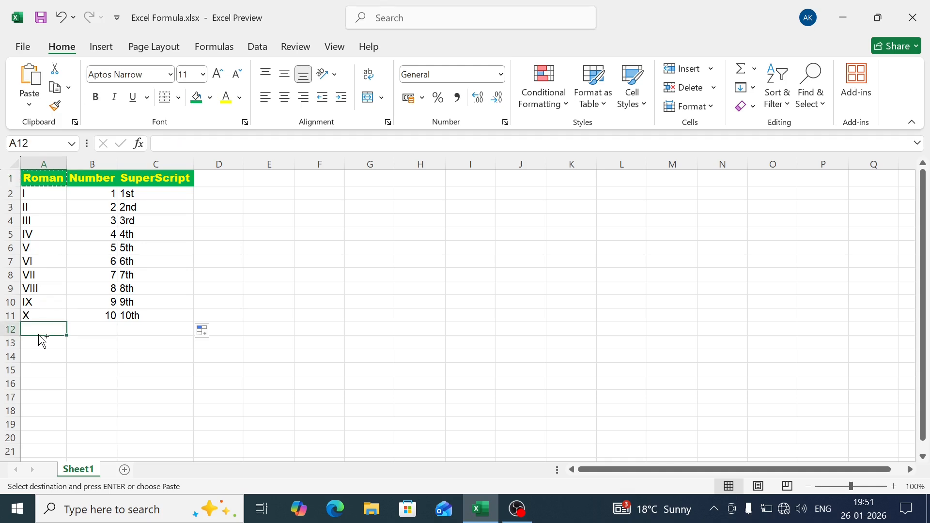
{"action": "key", "text": "ctrl+v"}
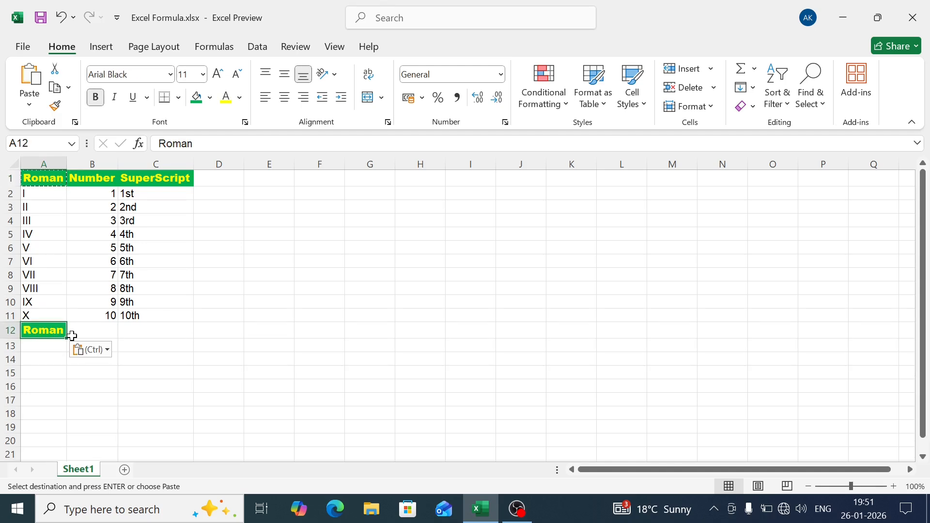
- Enter the formula =ROMAN(SEQUENCE(,10)) in cell B12 to list the Roman numerals across the row
{"action": "left_click", "coordinate": [92, 334]}
{"action": "type", "text": "="}
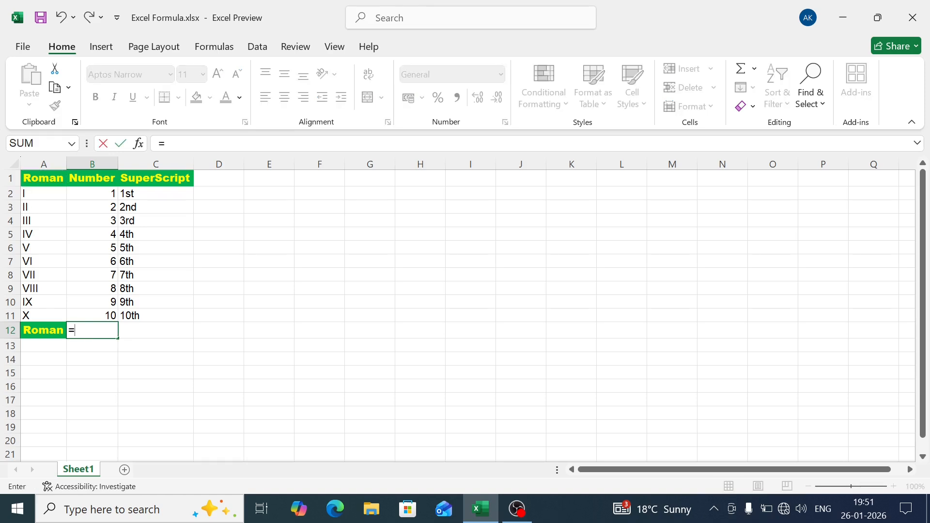
{"action": "type", "text": "rom"}
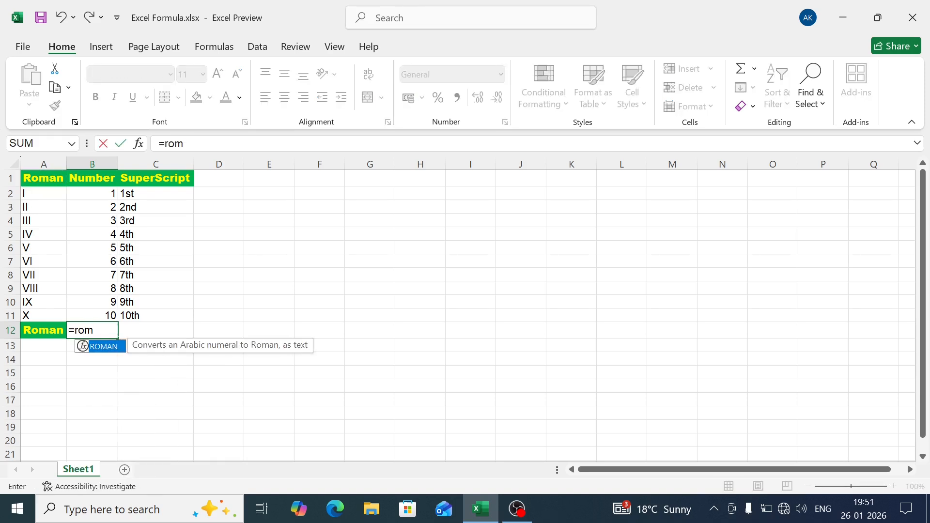
{"action": "key", "text": "Tab"}
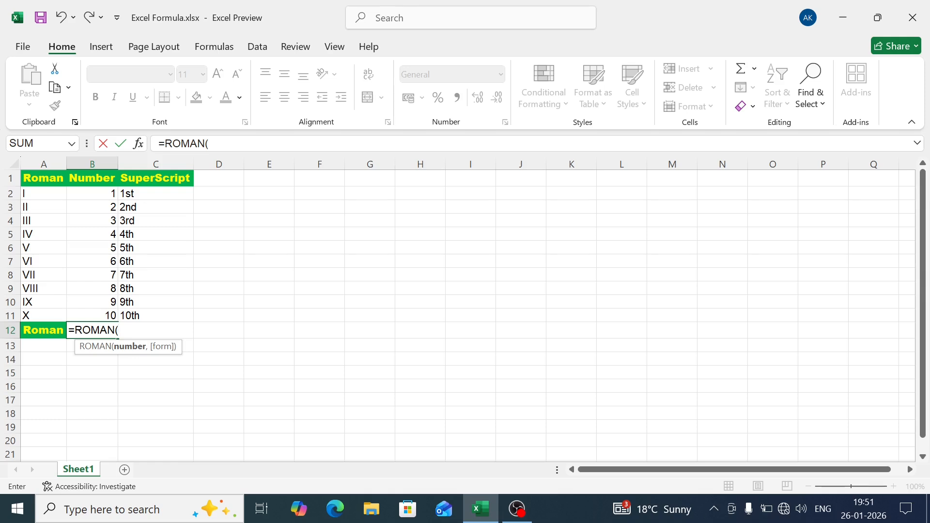
{"action": "type", "text": "se"}
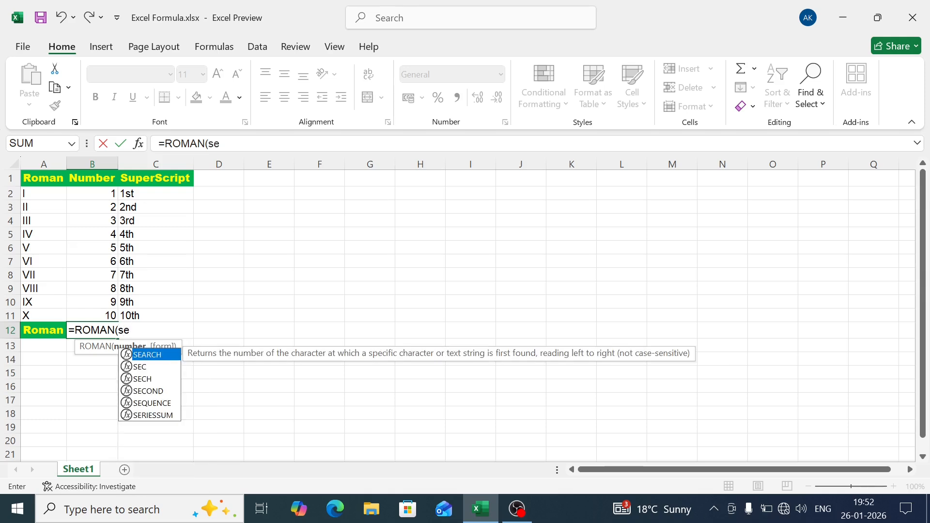
{"action": "type", "text": "q"}
{"action": "key", "text": "Tab"}
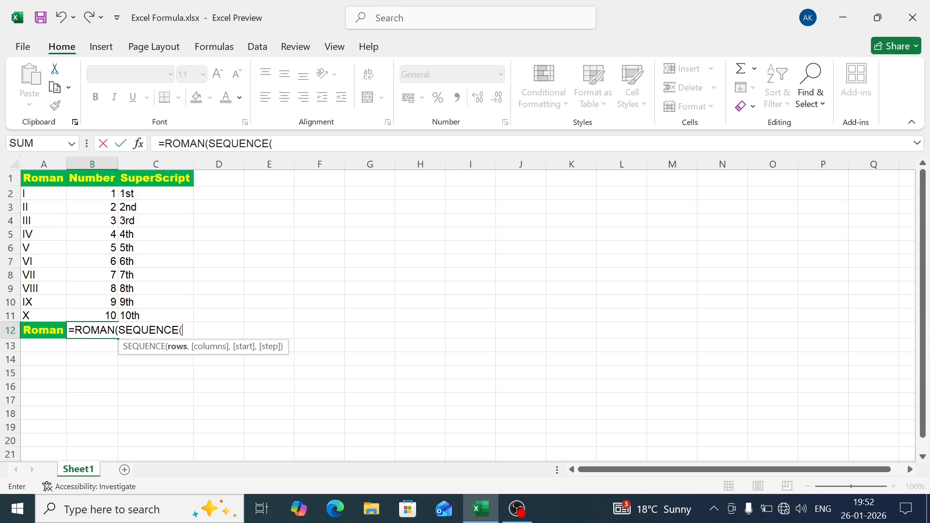
{"action": "type", "text": ","}
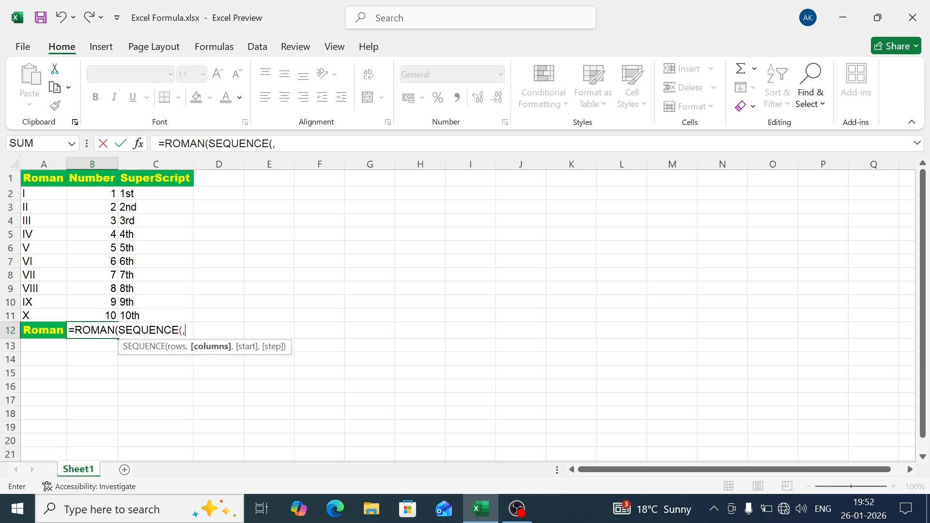
{"action": "type", "text": "10)"}
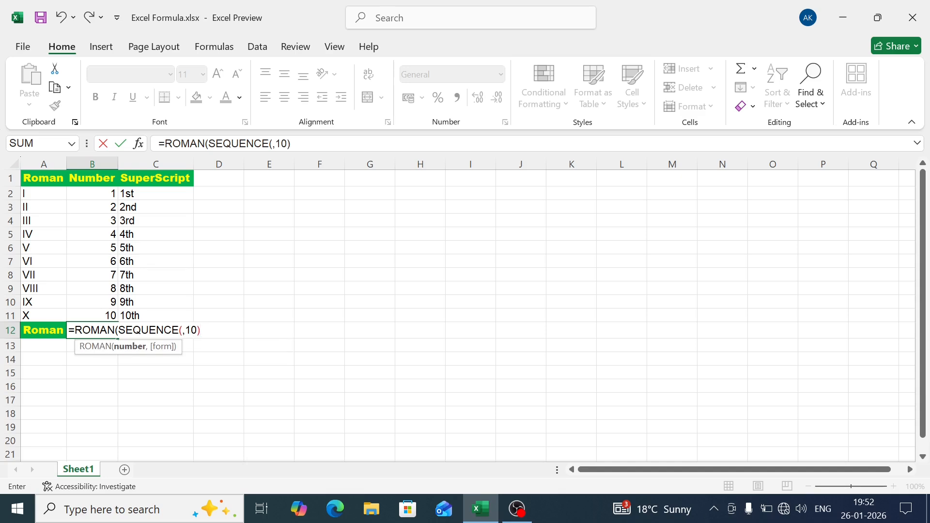
{"action": "key", "text": "Return"}
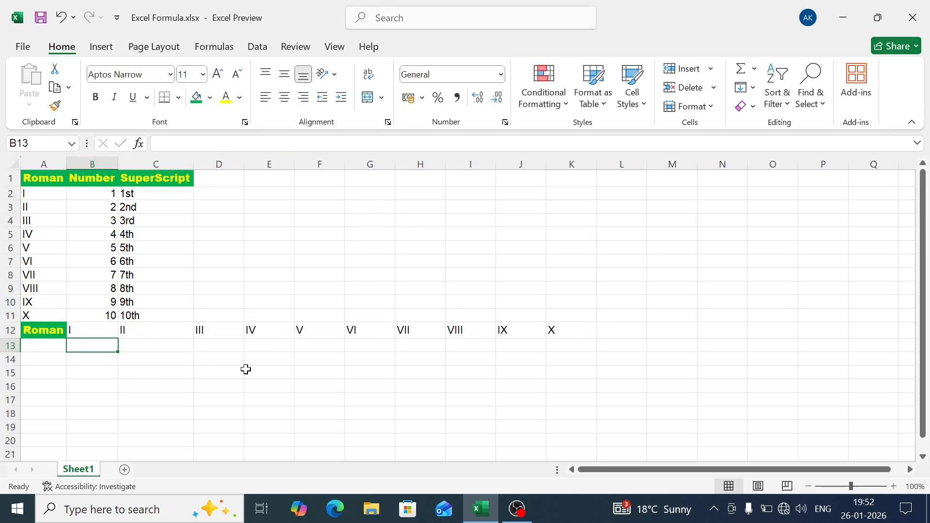
{"action": "left_click", "coordinate": [49, 348]}
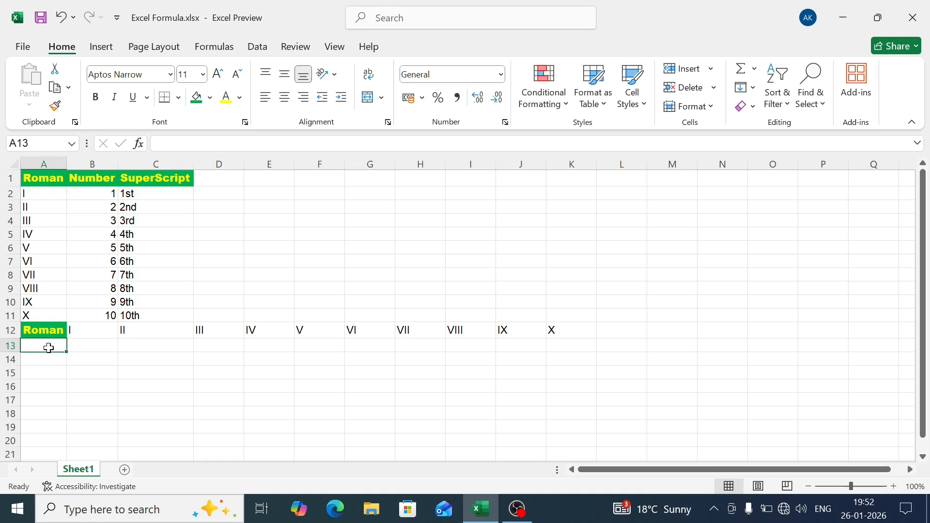
{"action": "type", "text": "Num"}
{"action": "key", "text": "BackSpace"}
{"action": "key", "text": "BackSpace"}
{"action": "key", "text": "BackSpace"}
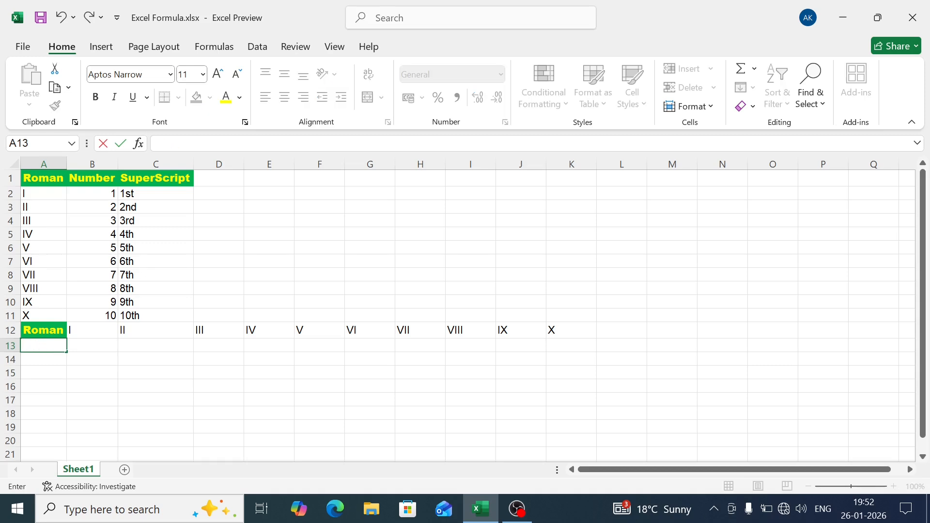
- Copy the Number header from cell B1 into cell A13 and widen column A slightly to fit it
{"action": "left_click", "coordinate": [98, 176]}
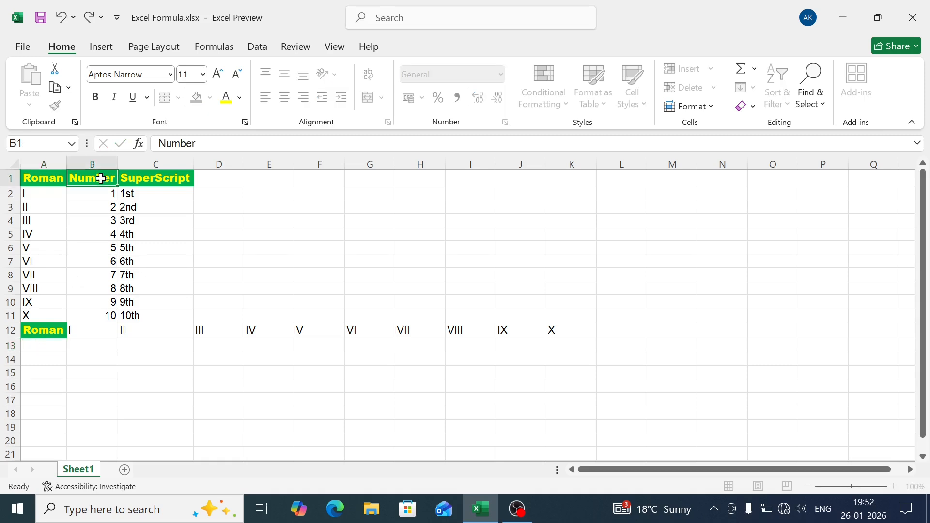
{"action": "key", "text": "ctrl+c"}
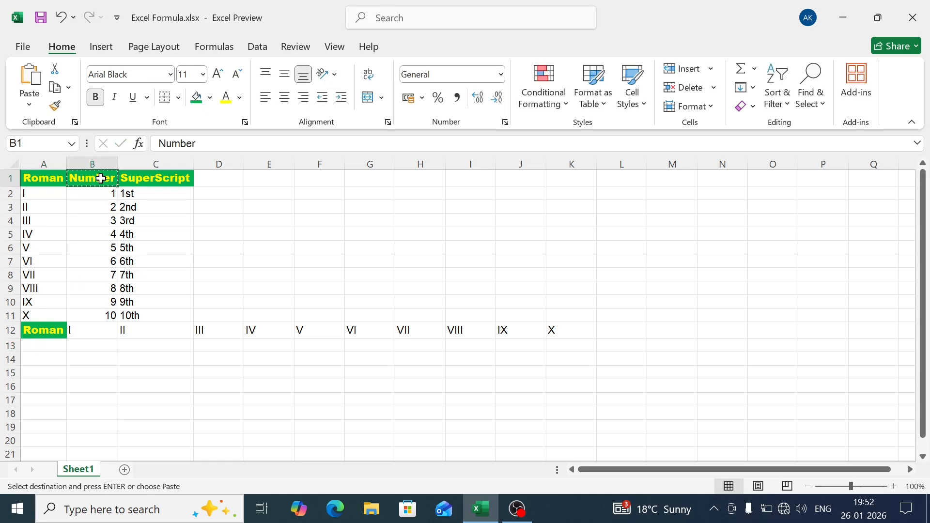
{"action": "left_click", "coordinate": [34, 347]}
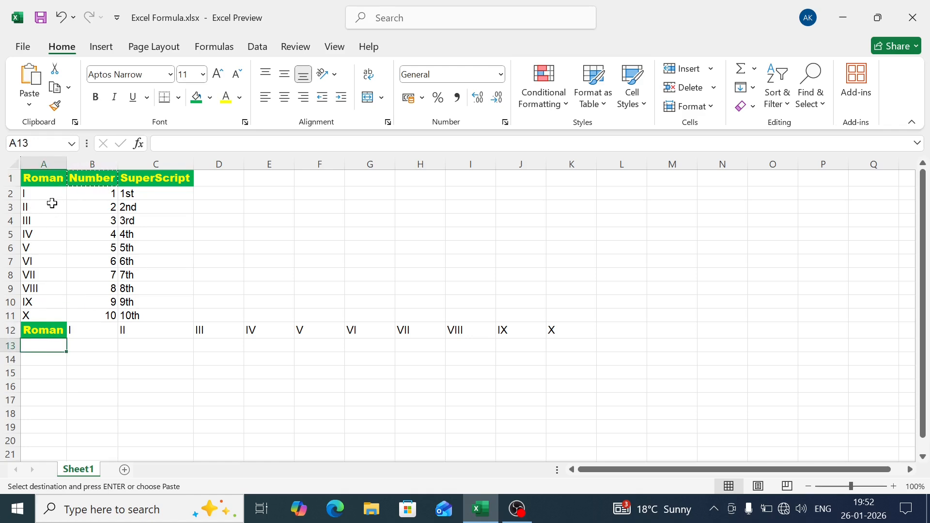
{"action": "key", "text": "ctrl+v"}
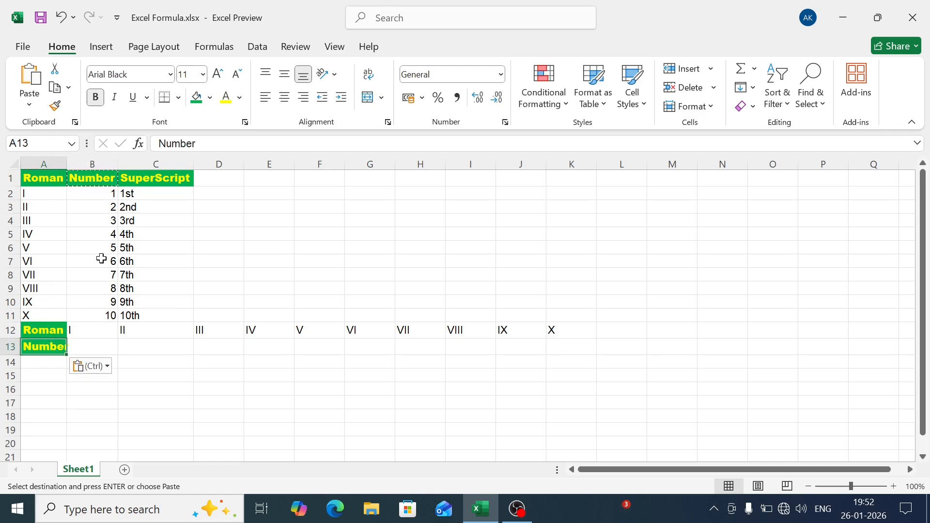
{"action": "left_click", "coordinate": [105, 347]}
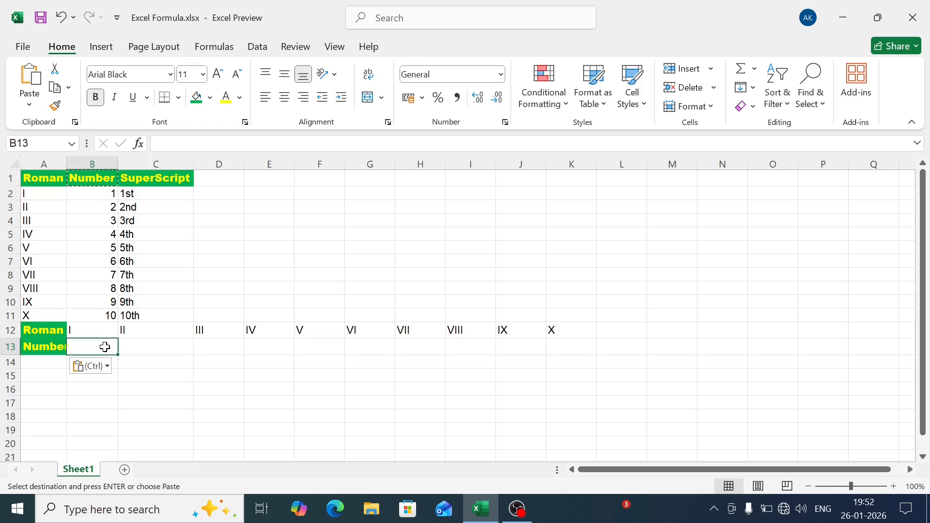
{"action": "left_click_drag", "start_coordinate": [64, 166], "coordinate": [69, 165]}
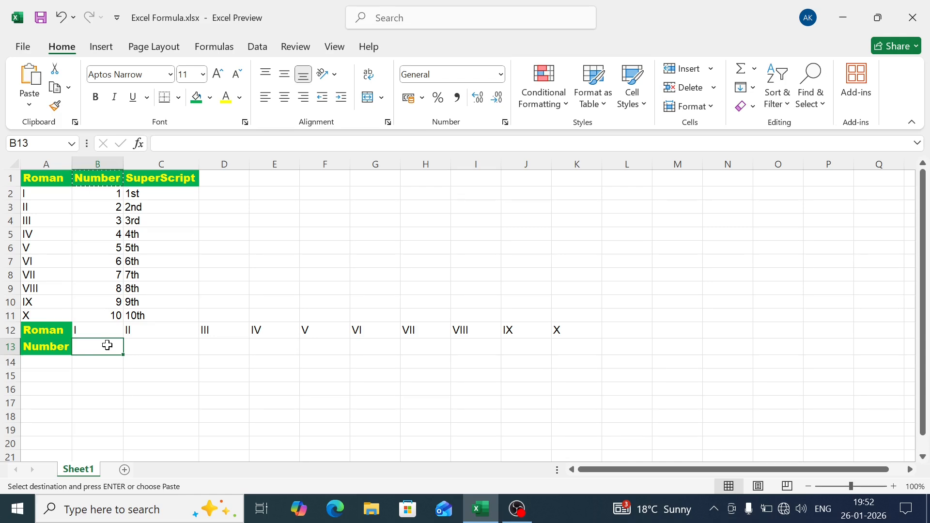
- Enter the formula =SEQUENCE(,10) in cell B13 to list the numbers across the Number row
{"action": "type", "text": "="}
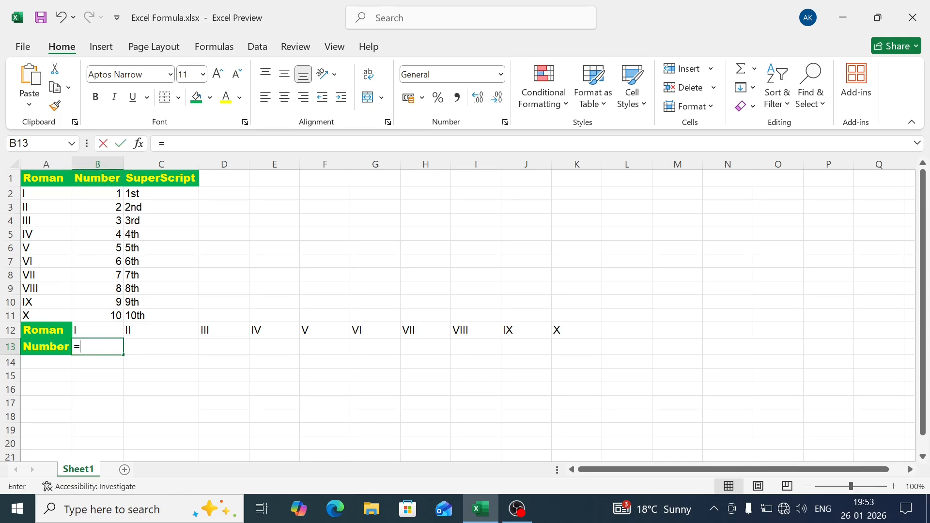
{"action": "type", "text": "s"}
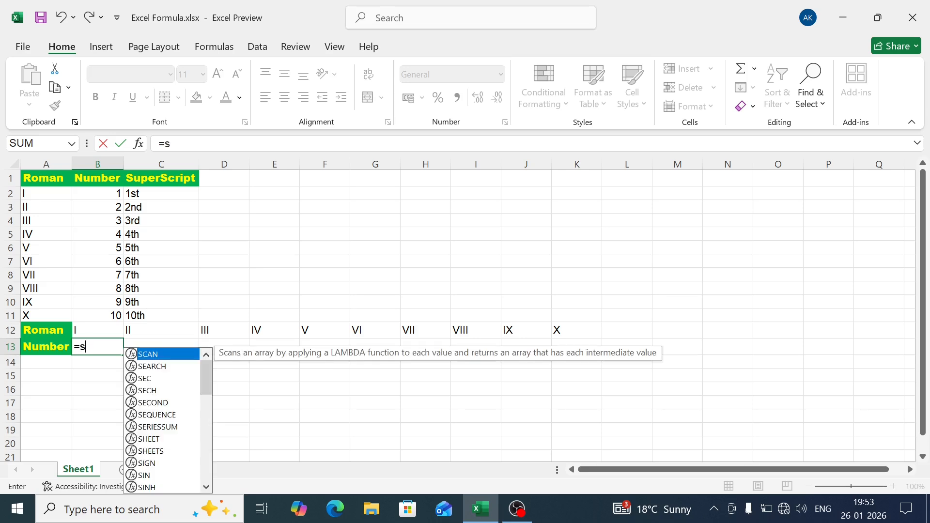
{"action": "type", "text": "equ"}
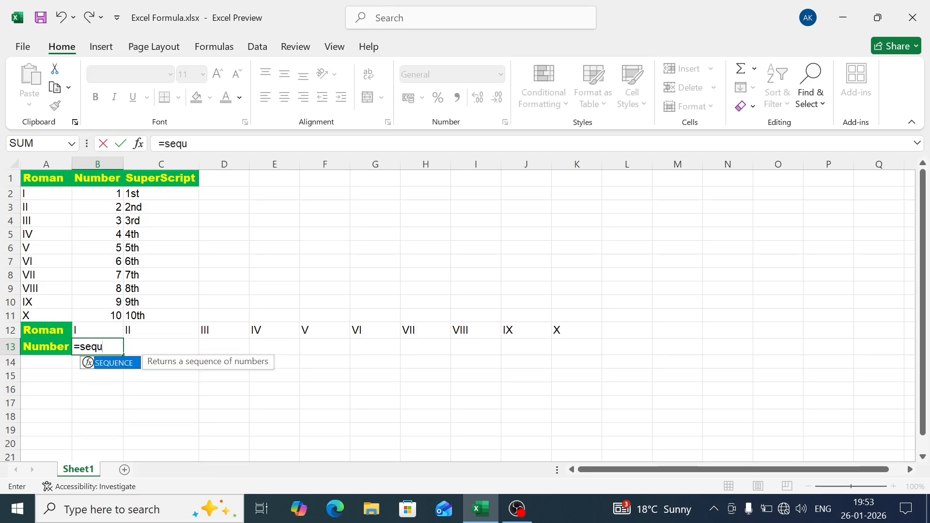
{"action": "type", "text": "ence"}
{"action": "key", "text": "Tab"}
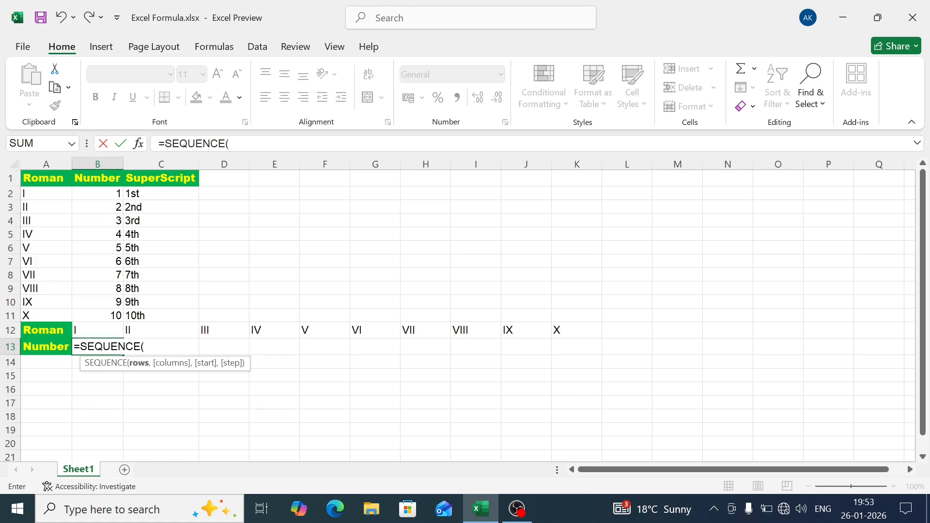
{"action": "type", "text": ",10"}
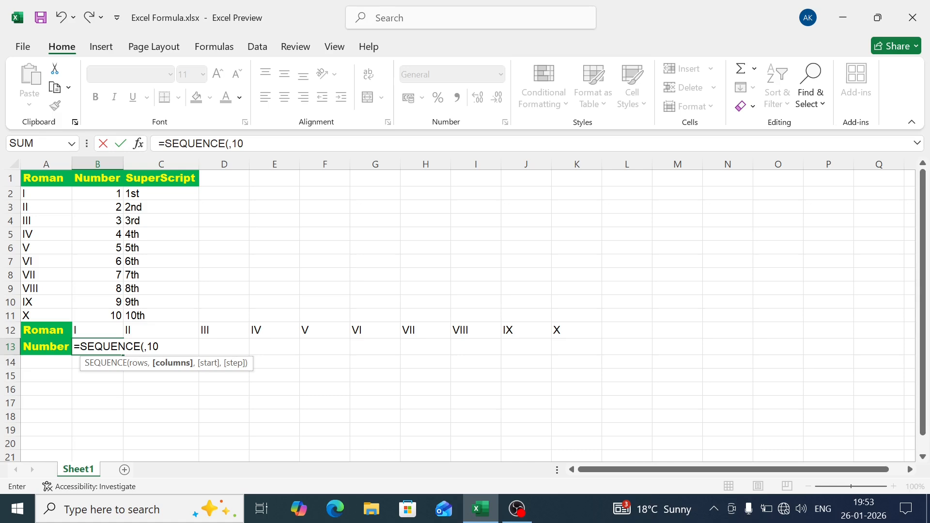
{"action": "type", "text": ")"}
{"action": "key", "text": "Return"}
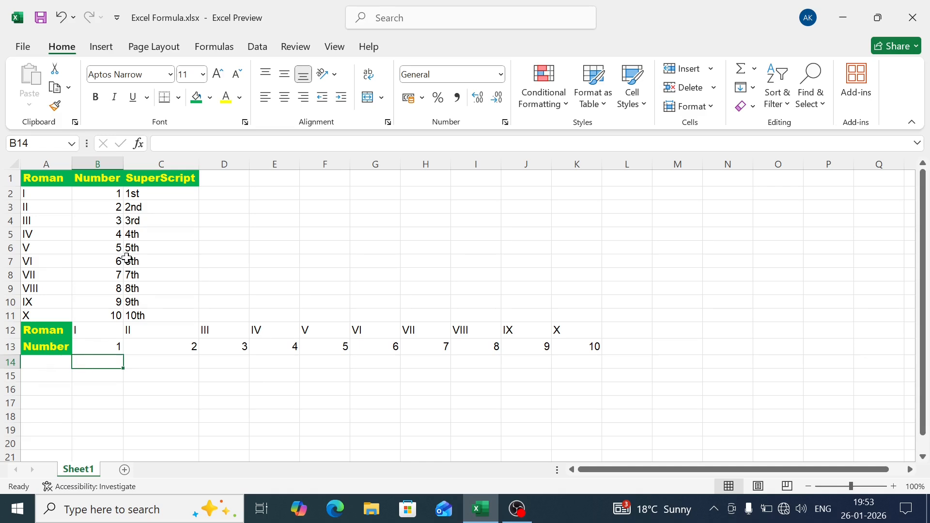
- Copy the SuperScript header from cell C1 into cell A14 and autofit the width of column A
{"action": "left_click", "coordinate": [155, 178]}
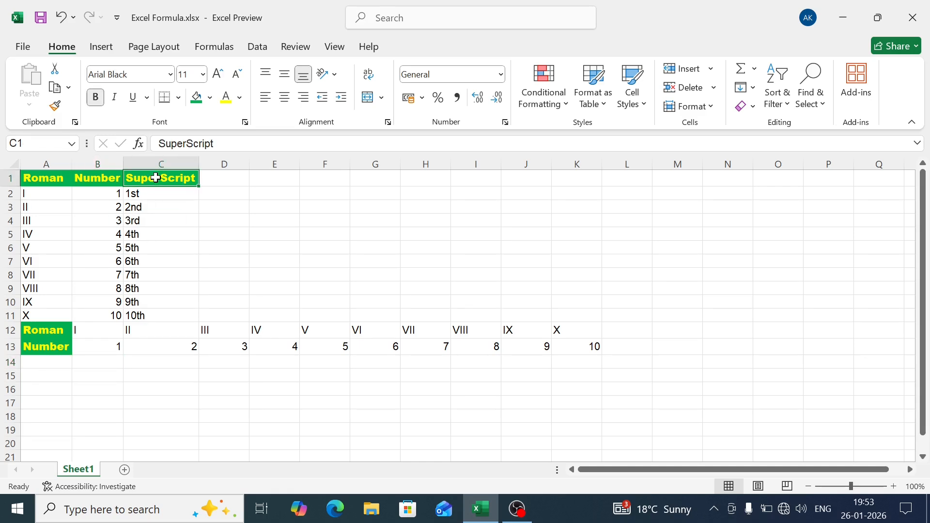
{"action": "key", "text": "ctrl+c"}
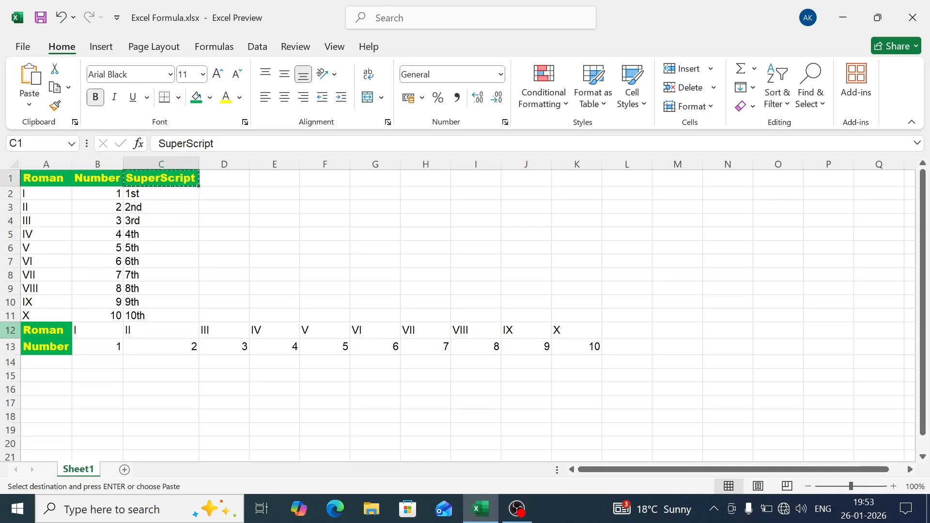
{"action": "left_click", "coordinate": [48, 363]}
{"action": "key", "text": "ctrl+v"}
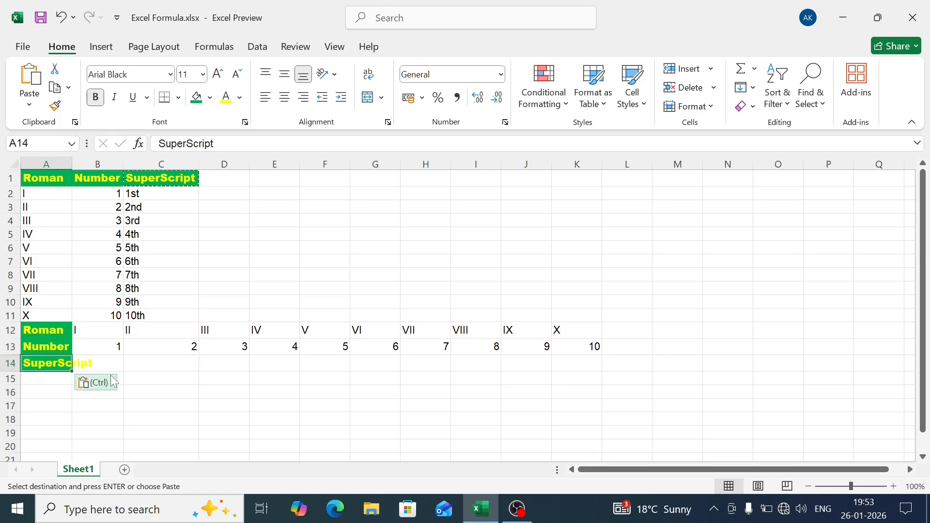
{"action": "left_click_drag", "start_coordinate": [71, 163], "coordinate": [71, 163]}
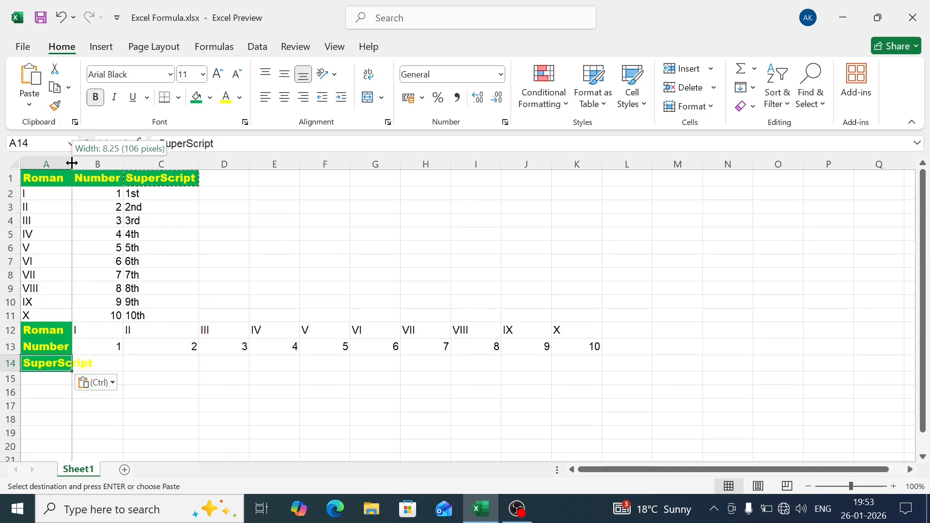
{"action": "double_click", "coordinate": [72, 164]}
- Enter 1st in cell B14 and fill the ordinal series across the SuperScript row through K14
{"action": "left_click", "coordinate": [127, 367]}
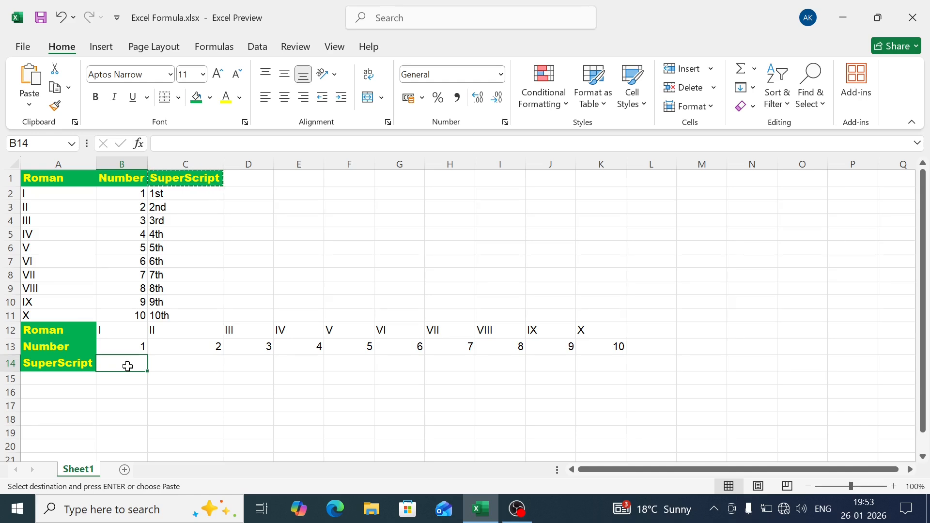
{"action": "type", "text": "1s"}
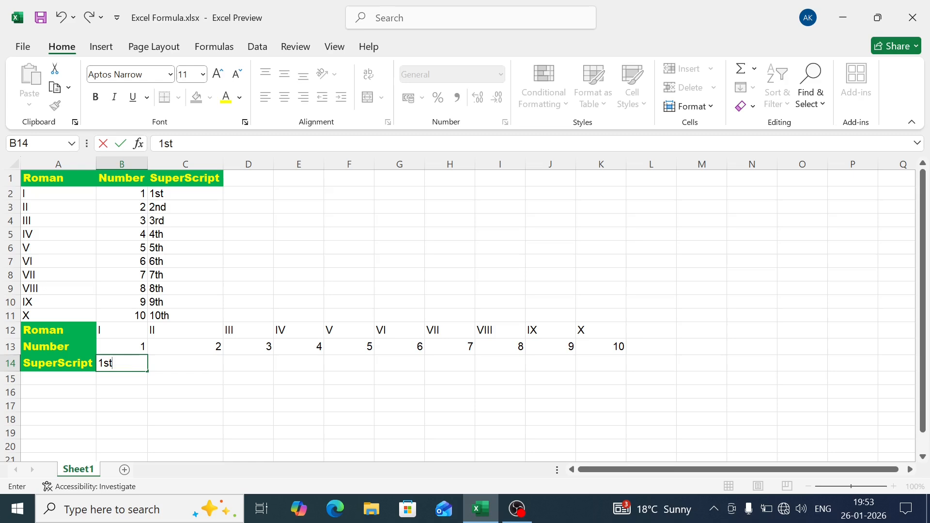
{"action": "type", "text": "t"}
{"action": "key", "text": "Return"}
{"action": "left_click", "coordinate": [127, 364]}
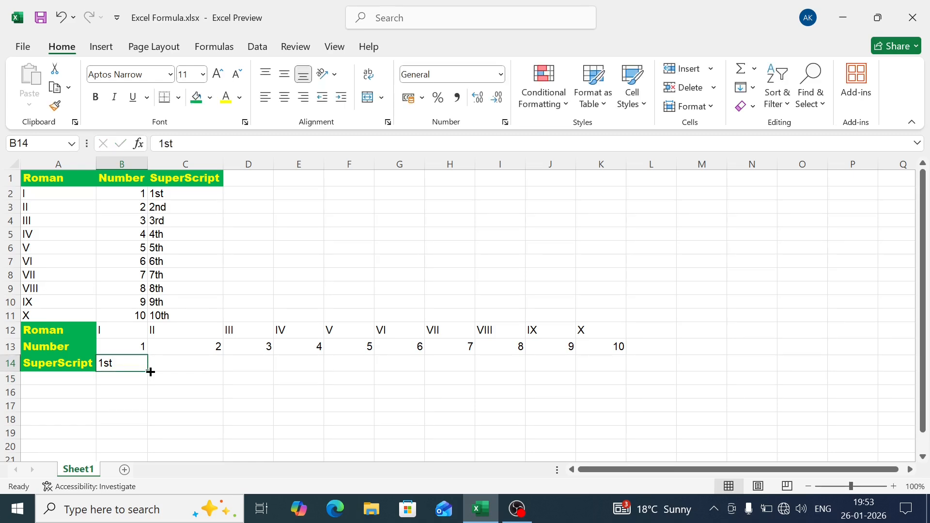
{"action": "left_click_drag", "start_coordinate": [150, 372], "coordinate": [624, 375]}
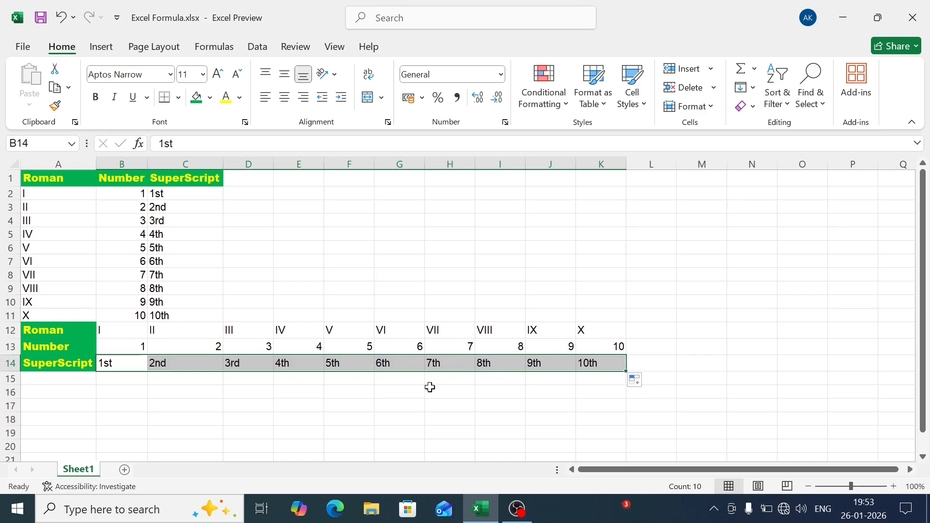
{"action": "left_click", "coordinate": [329, 426]}
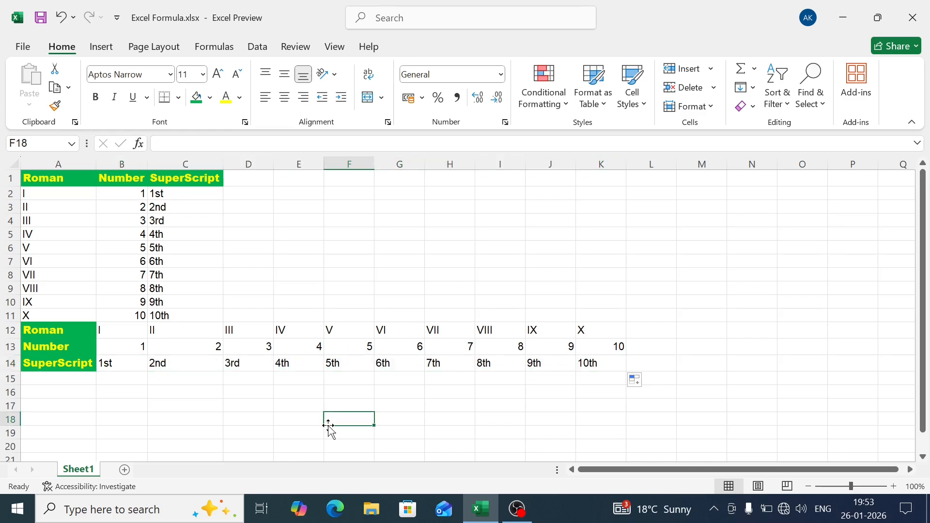